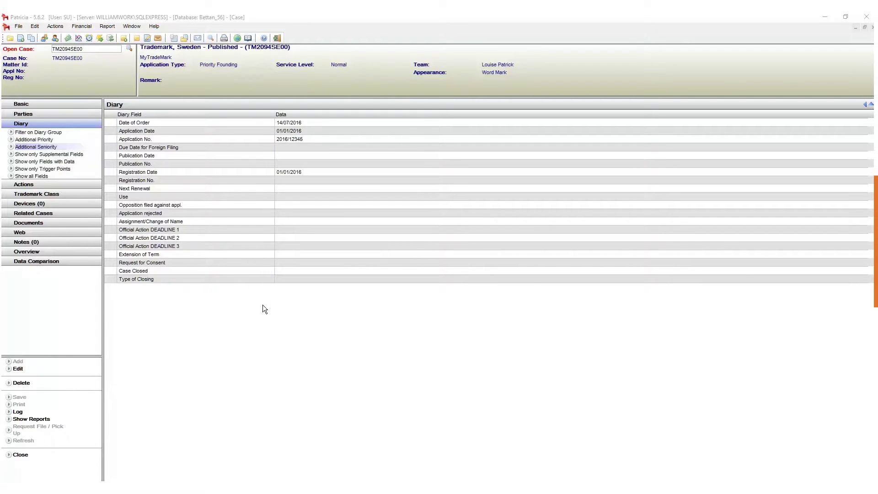
- Enter 2016/12345 as the Registration No. in the case diary and apply the entry
left_click(299, 132)
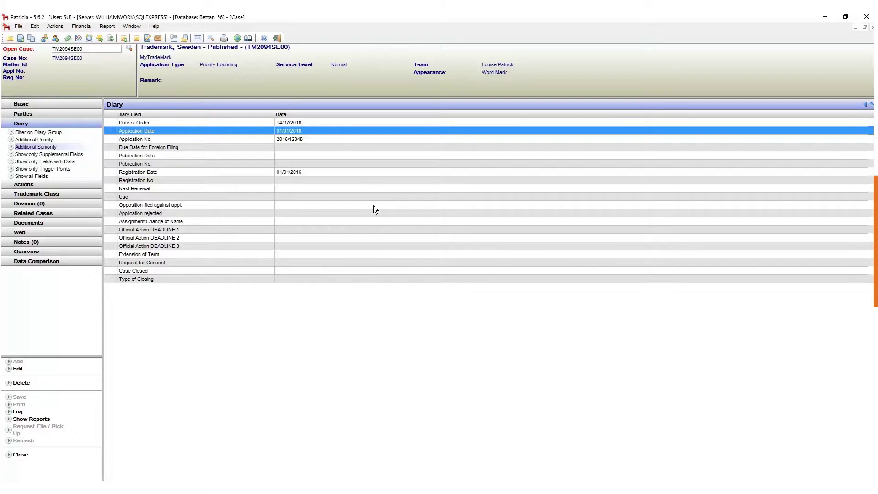
left_click(348, 139)
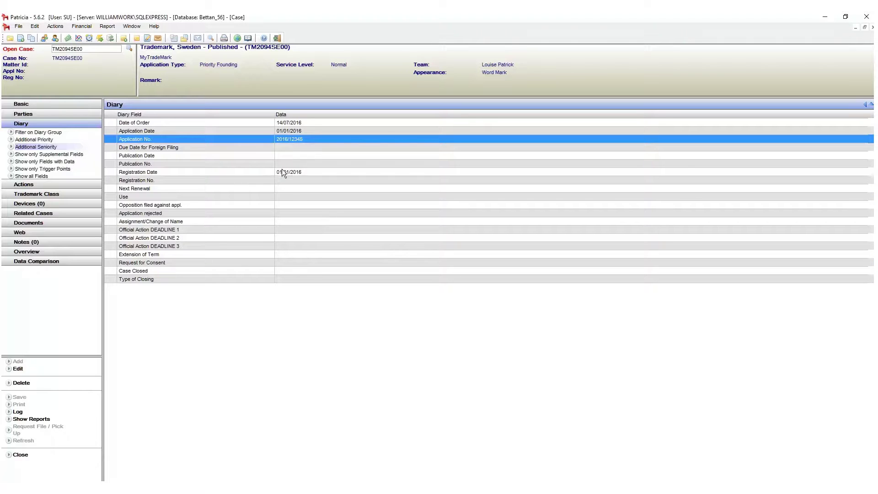
double_click(290, 179)
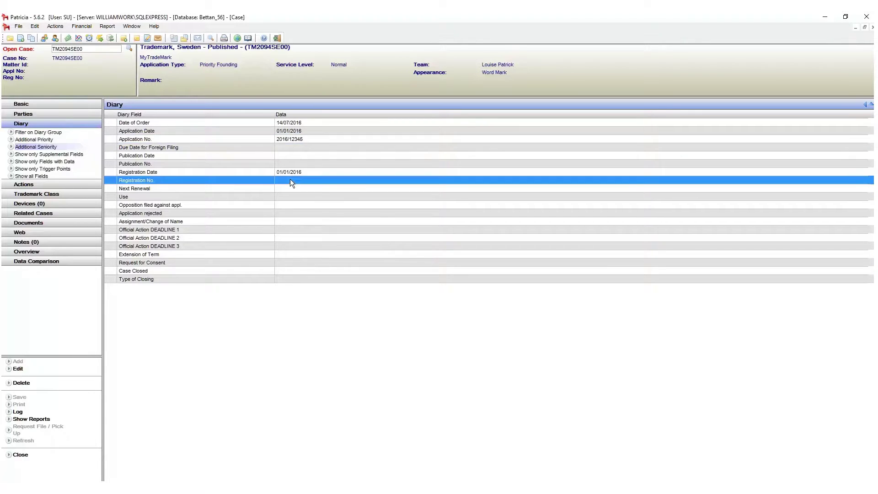
type("2016/12345")
left_click(434, 309)
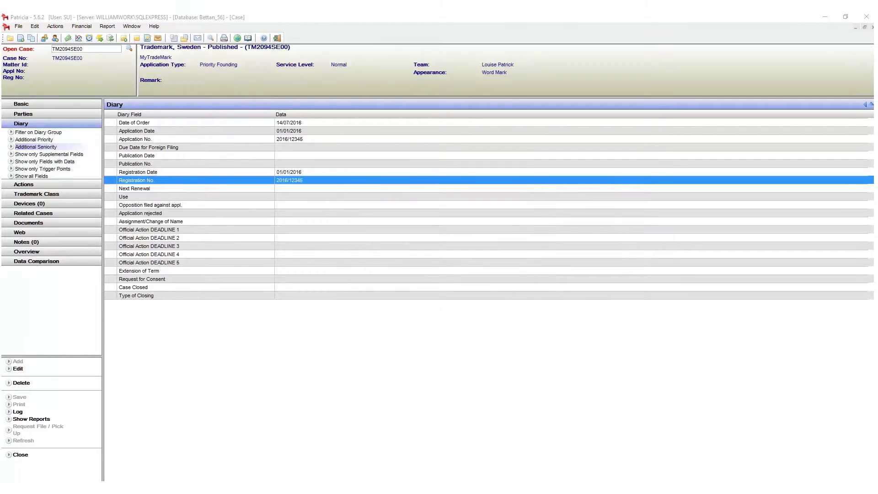
- Delete the Registration No. data from the diary and confirm the deletion
left_click(292, 180)
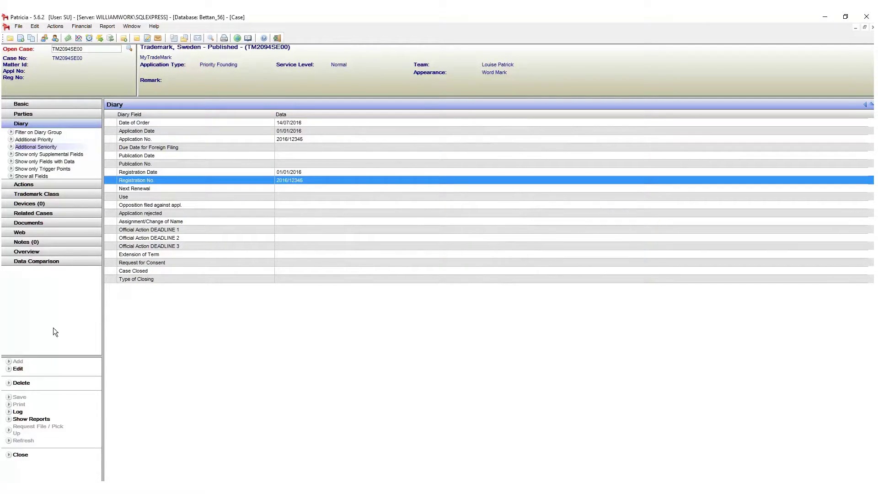
left_click(21, 382)
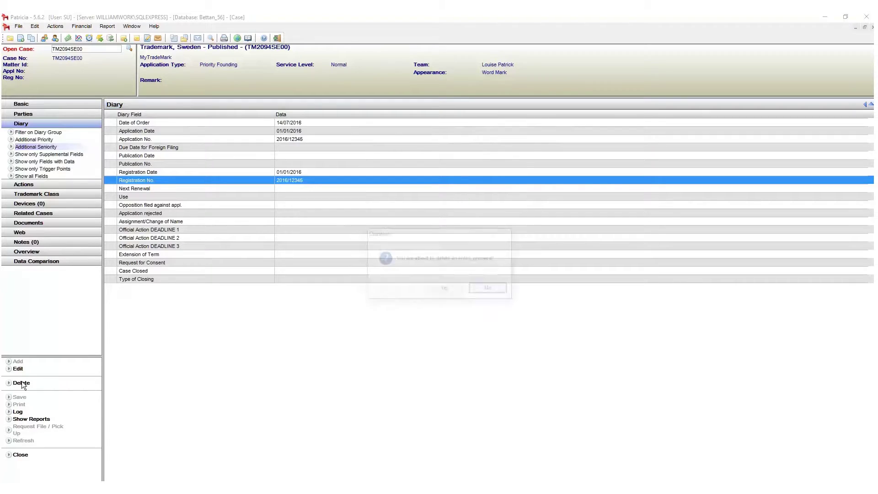
left_click(442, 290)
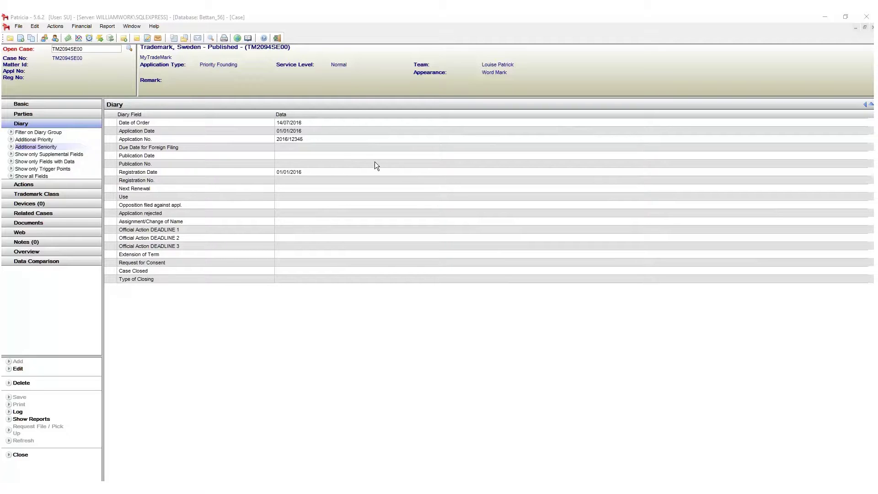
- Try to enter the Publication No. as 123 with 1234 as the repeat entry, and abort the edit
double_click(303, 163)
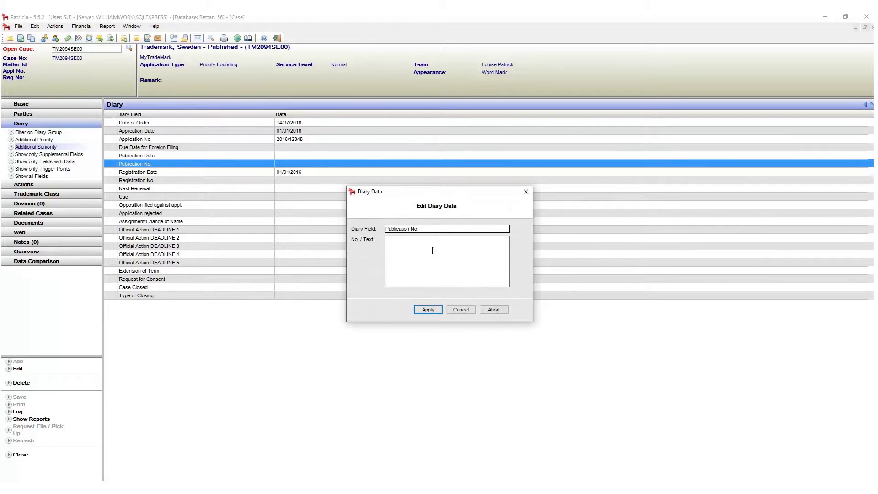
type("123")
left_click(435, 311)
type("1234")
left_click(435, 309)
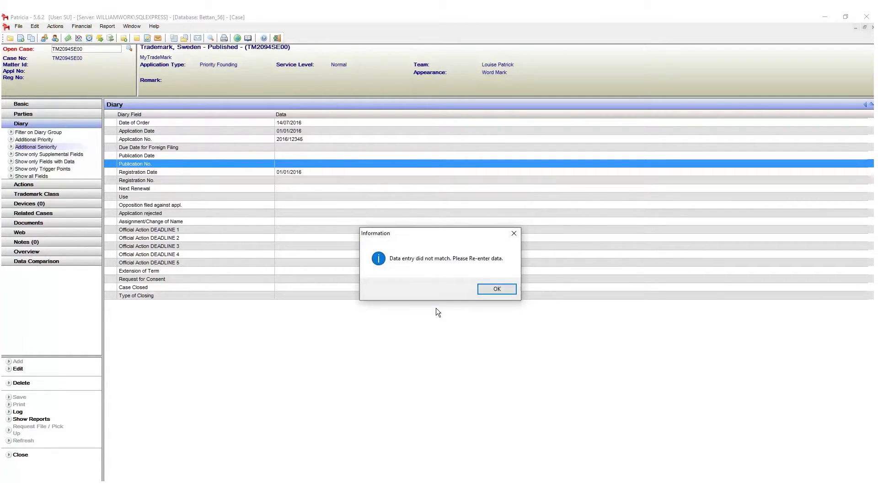
left_click(503, 290)
left_click(498, 309)
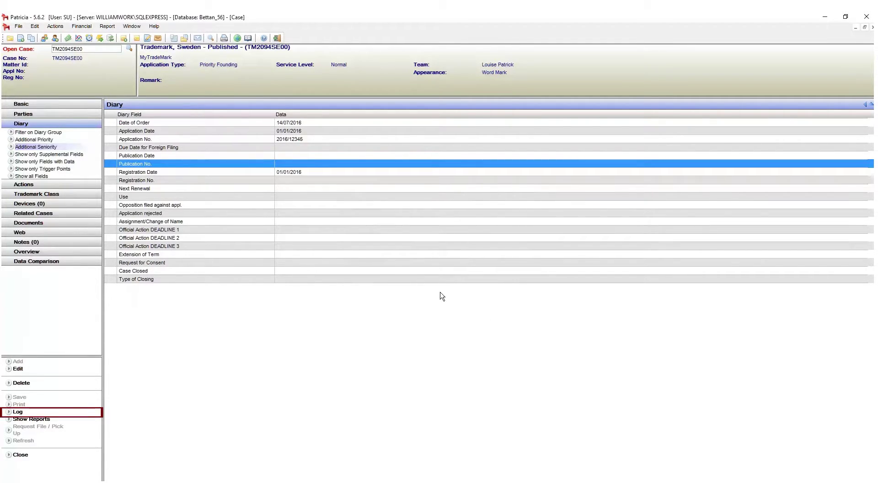
- Review the case's diary log, and check the suggested date for Next Renewal without applying it
left_click(19, 412)
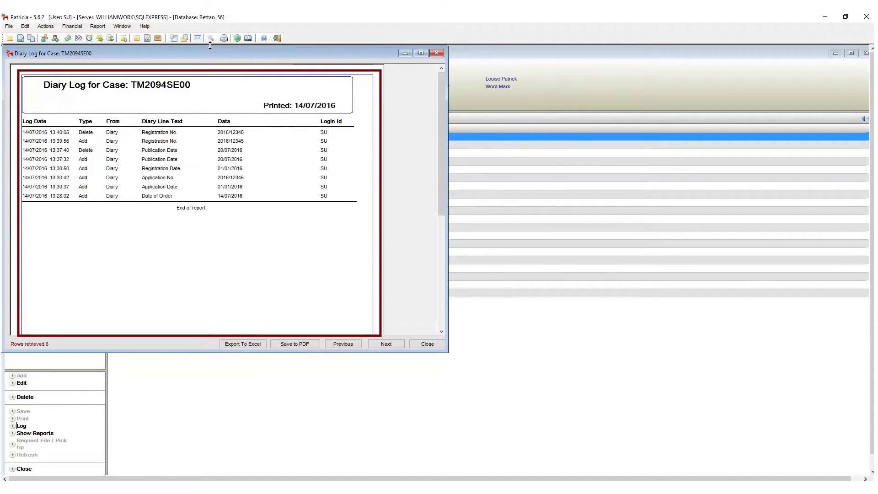
left_click(437, 53)
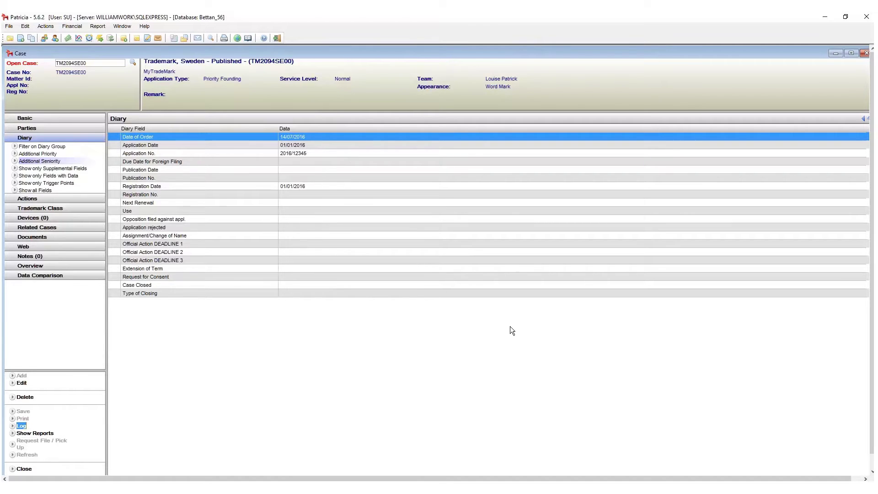
double_click(339, 204)
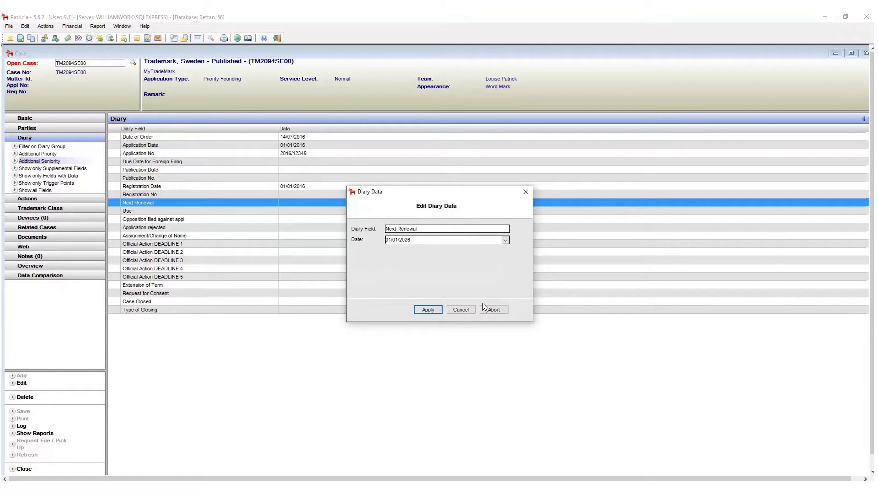
left_click(496, 311)
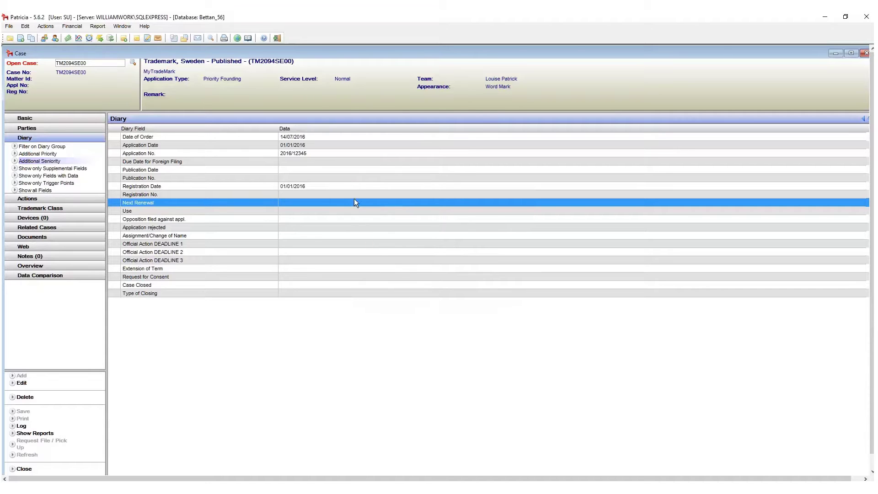
- Check the related cases, and set the diary's Publication Date to 20/07/2016
left_click(79, 227)
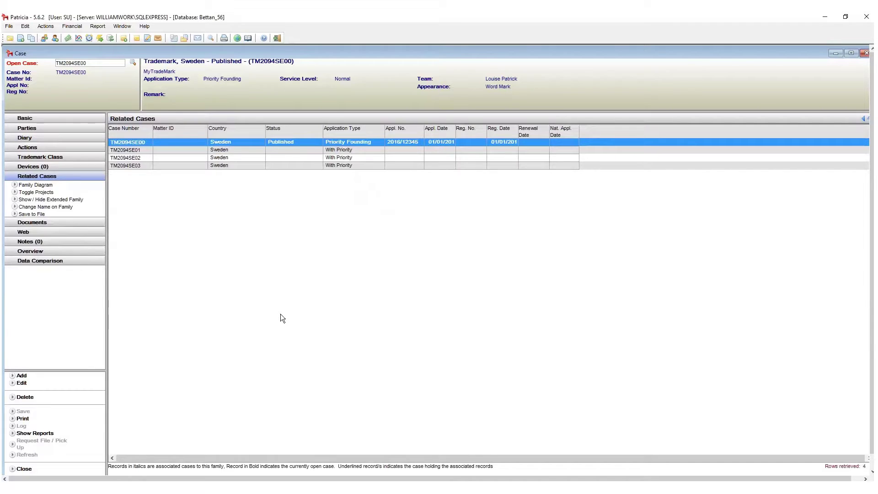
left_click(80, 138)
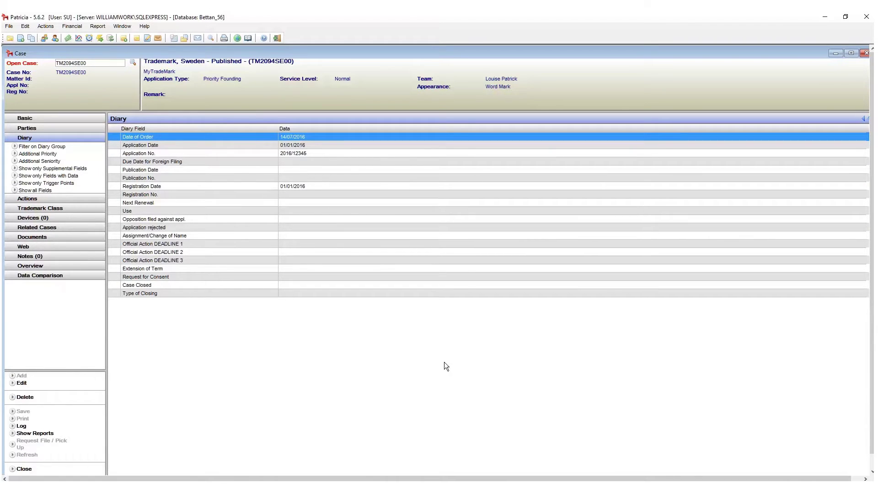
double_click(306, 170)
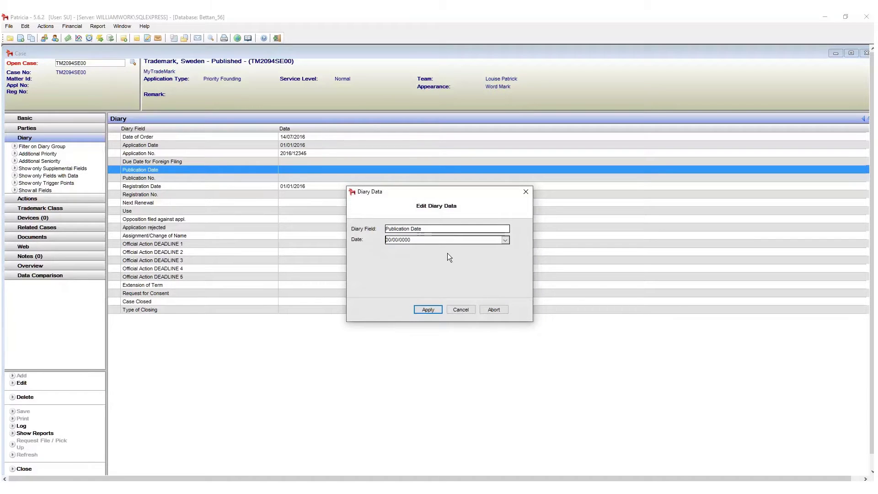
left_click(505, 240)
left_click(439, 292)
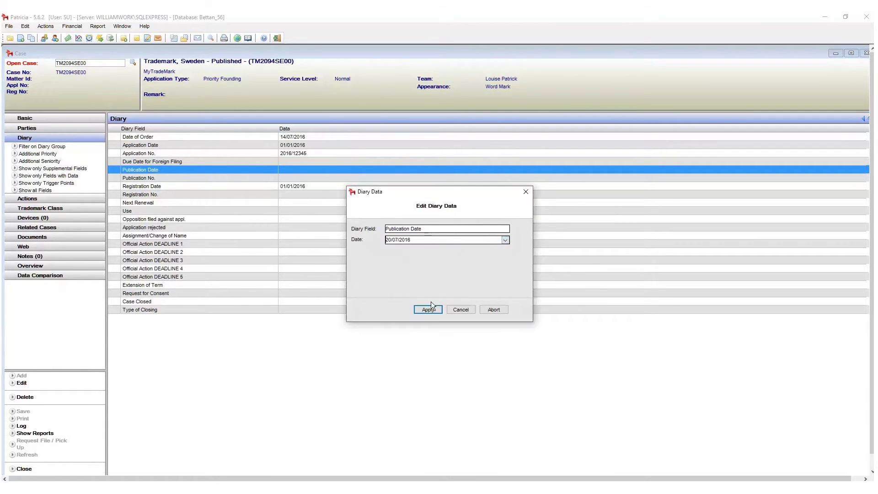
left_click(429, 310)
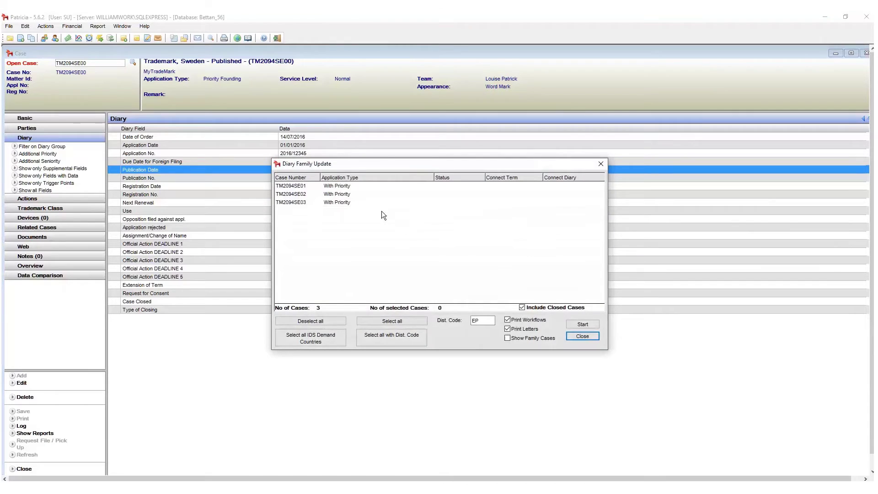
- Run the diary family update for related cases TM2094SE01, TM2094SE02 and TM2094SE03
left_click(350, 187)
left_click(345, 204, "ctrl")
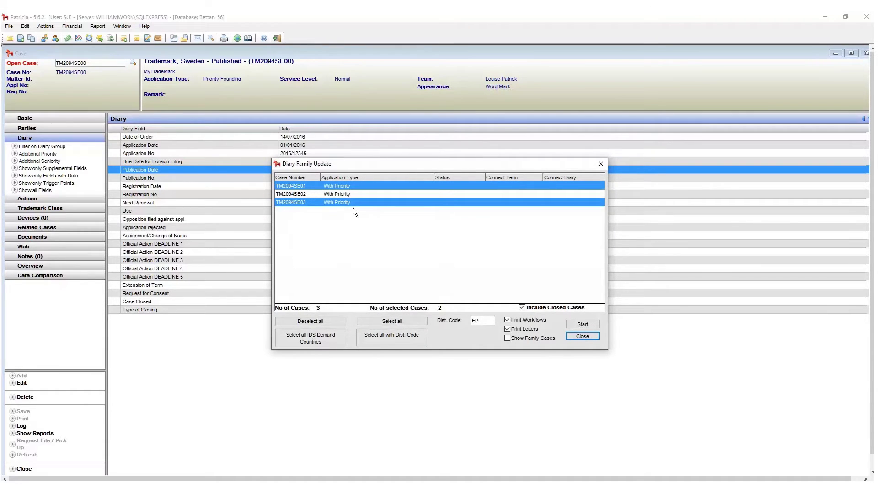
left_click(353, 194, "ctrl")
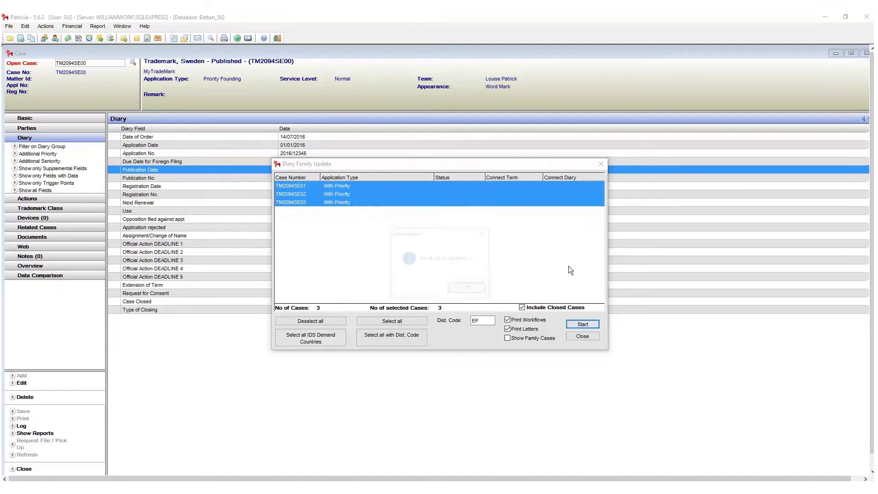
left_click(468, 289)
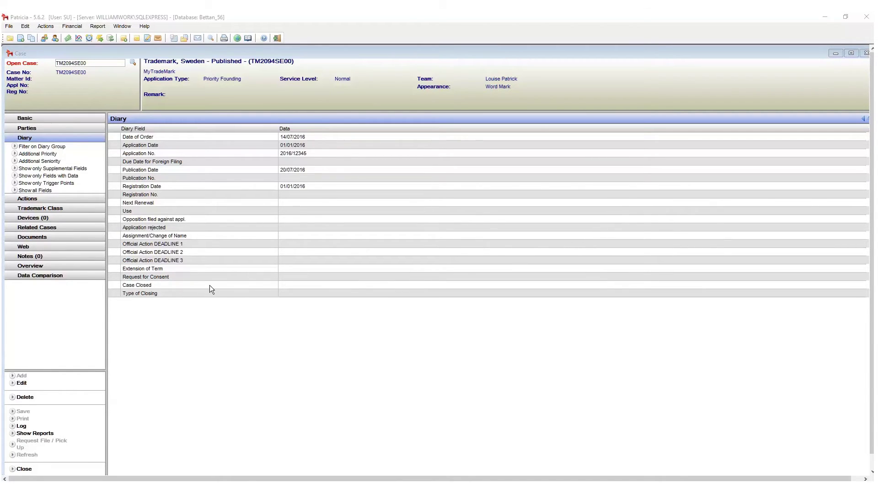
- Filter the diary fields by a diary group, and restore the display of all fields
left_click(45, 147)
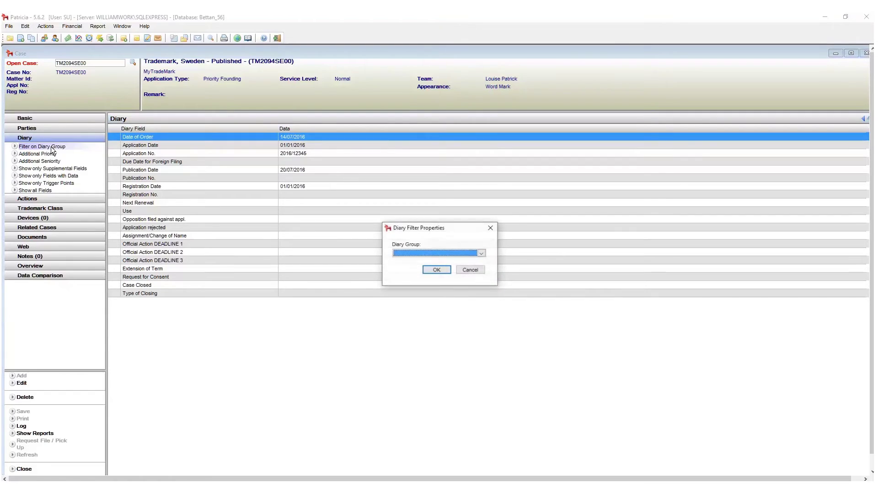
left_click(481, 254)
left_click(454, 269)
left_click(430, 270)
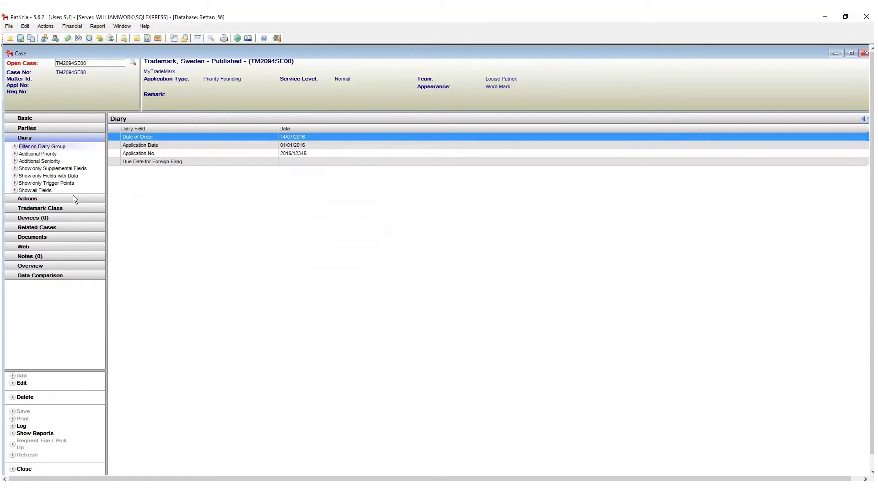
left_click(48, 190)
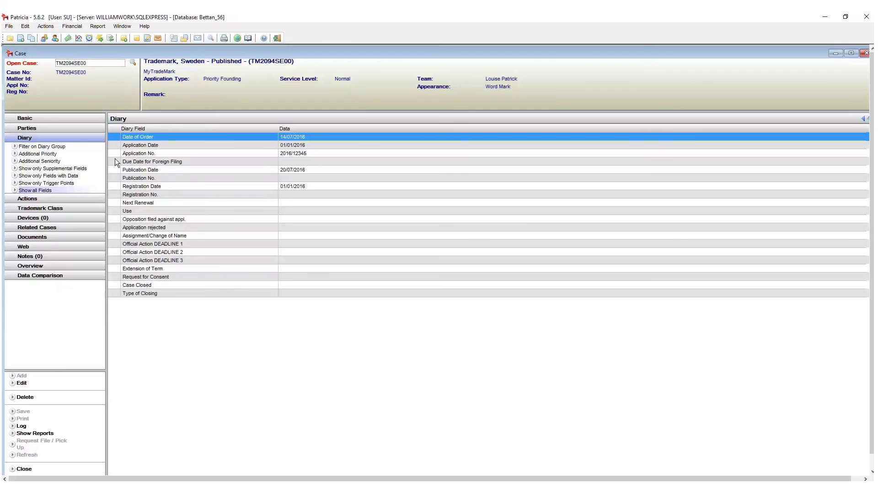
- View the additional priority and additional seniority lists of the case, closing each without adding rows
left_click(50, 156)
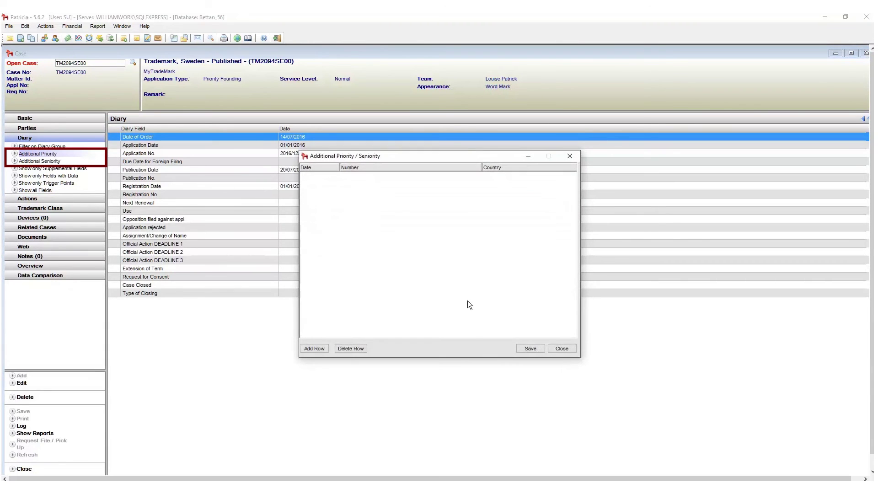
left_click(560, 349)
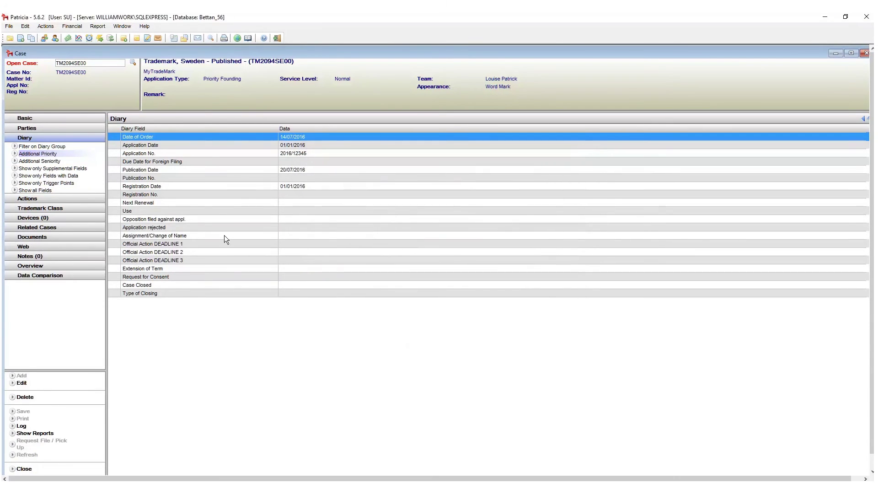
left_click(59, 162)
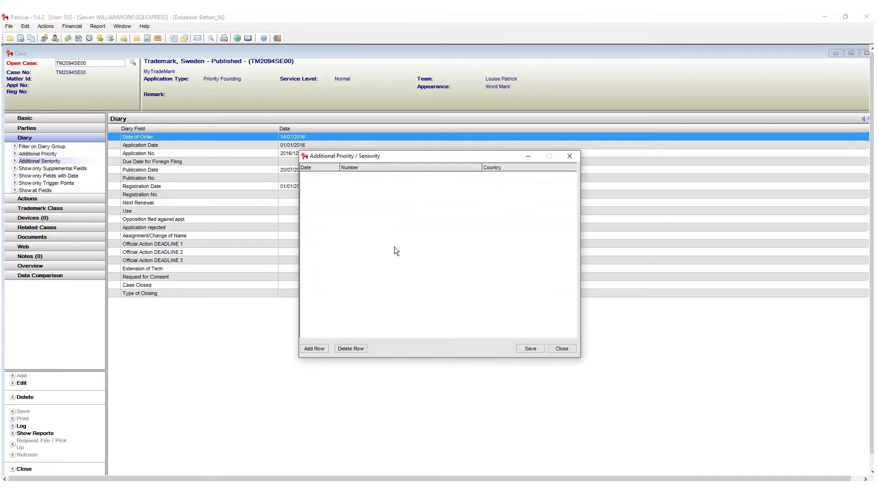
left_click(562, 349)
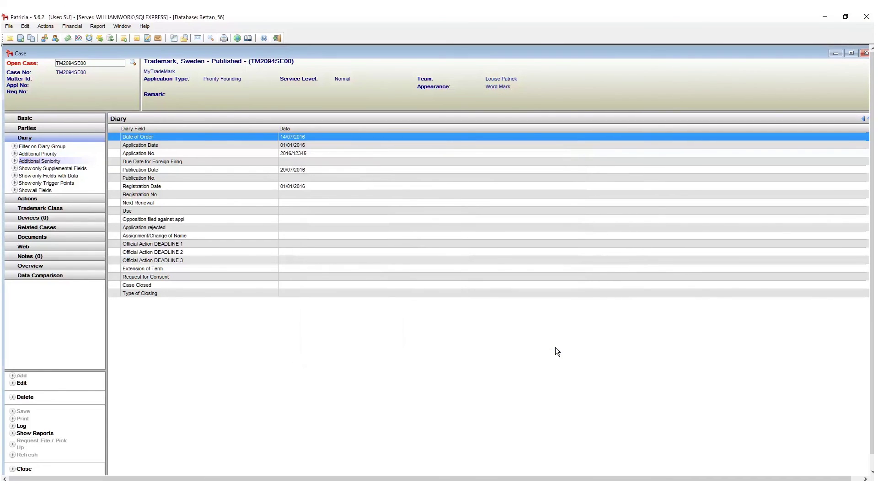